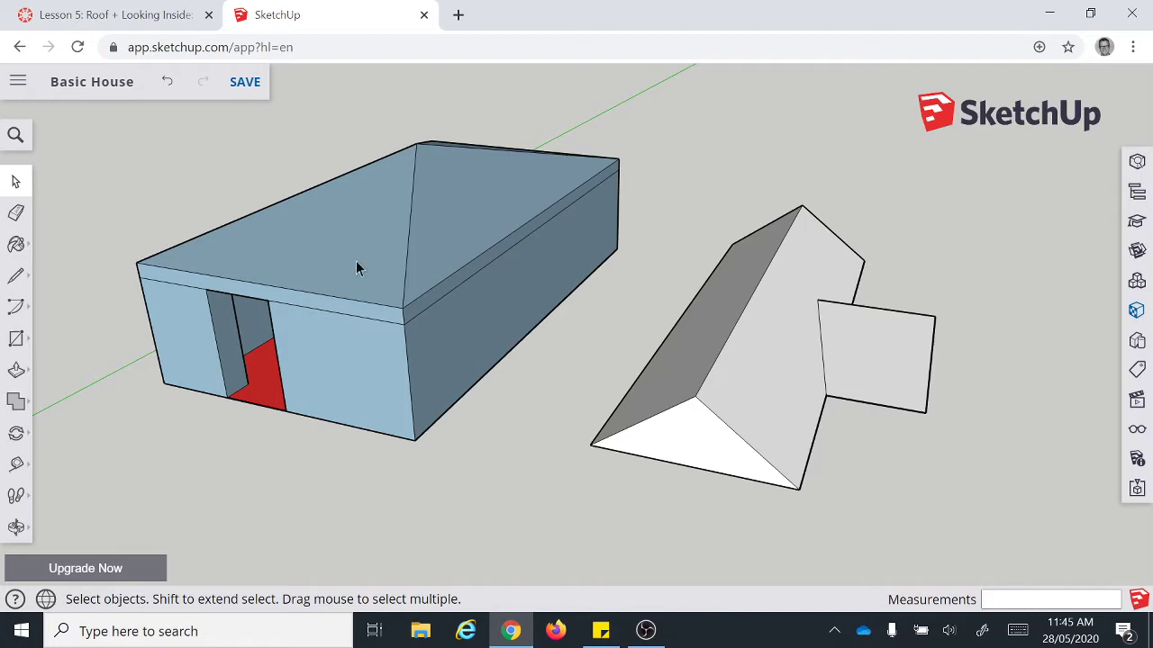
- Try removing the roof slope above the doorway to see inside, and undo the deletion
middle_click_drag(315, 215, 333, 255)
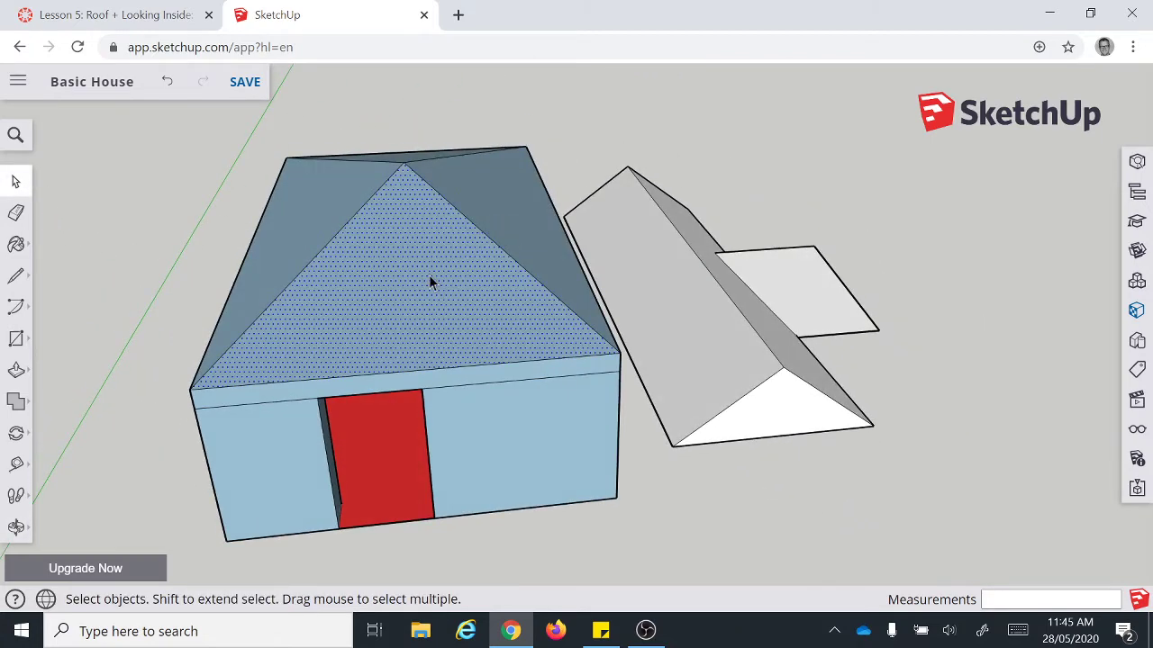
middle_click_drag(450, 301, 374, 236)
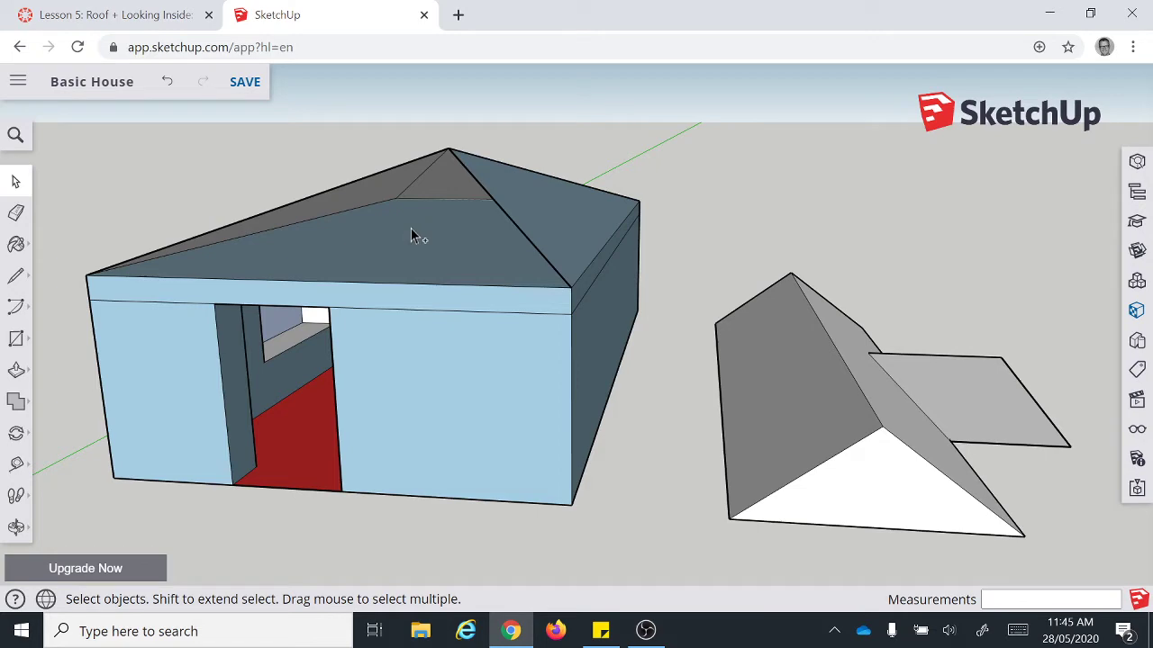
key("ctrl+z")
scroll(468, 326, "down", 3)
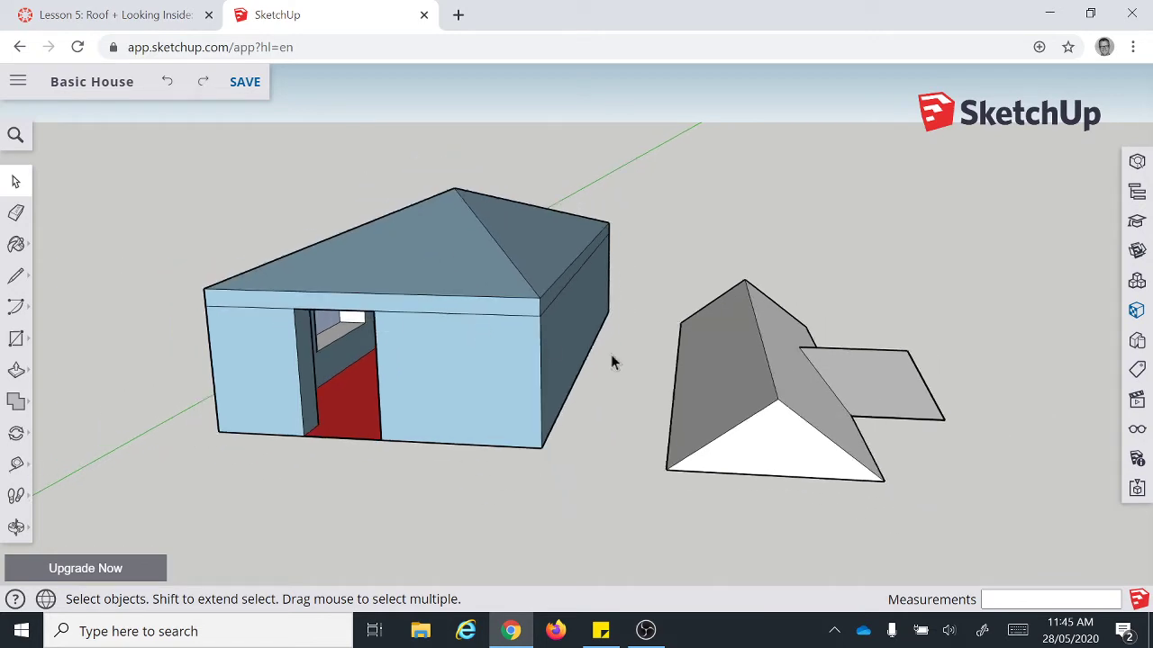
- Save the model and place a section plane on the house's roof slope above the doorway
middle_click_drag(671, 326, 283, 402)
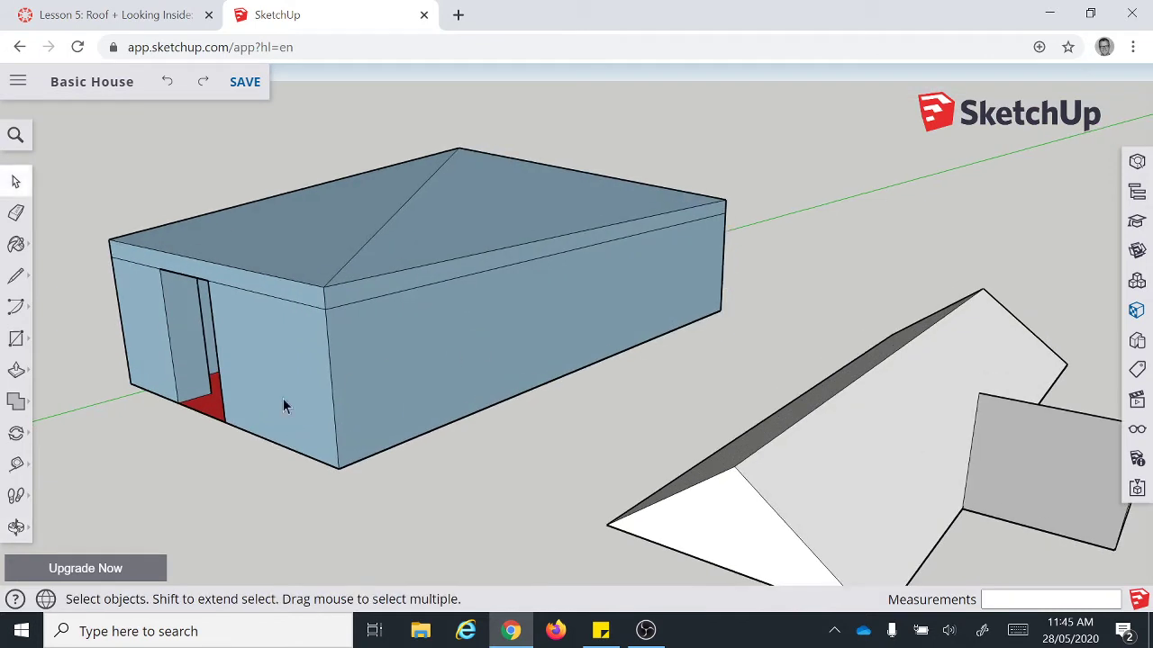
left_click(17, 466)
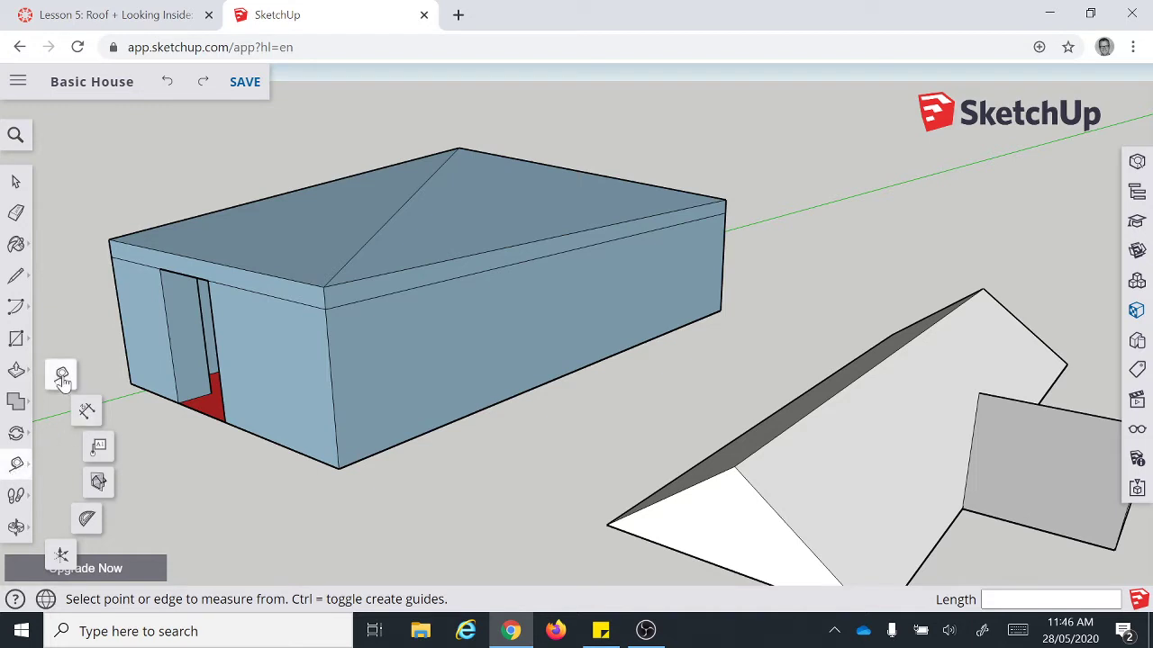
left_click(98, 484)
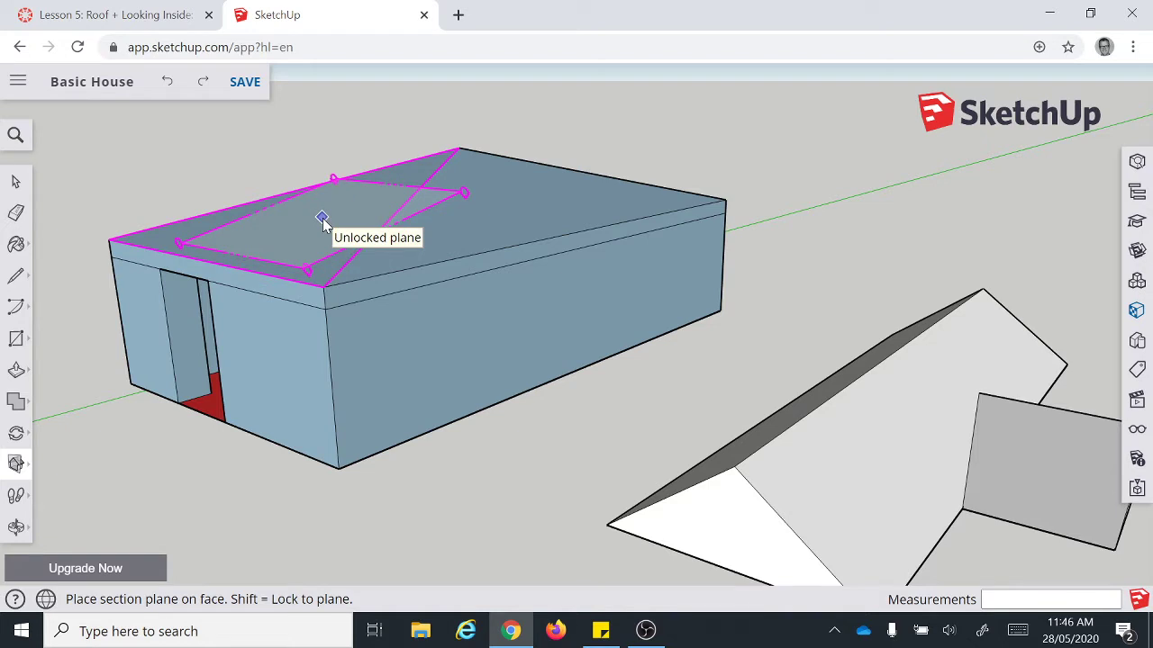
key("ctrl+s")
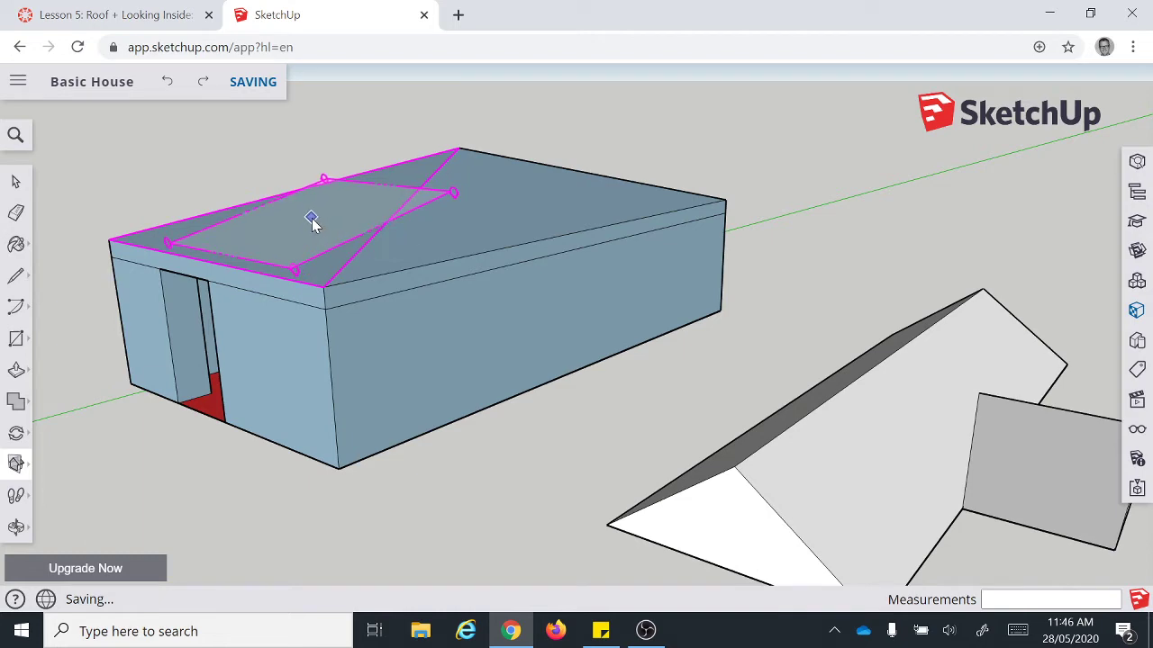
key("t")
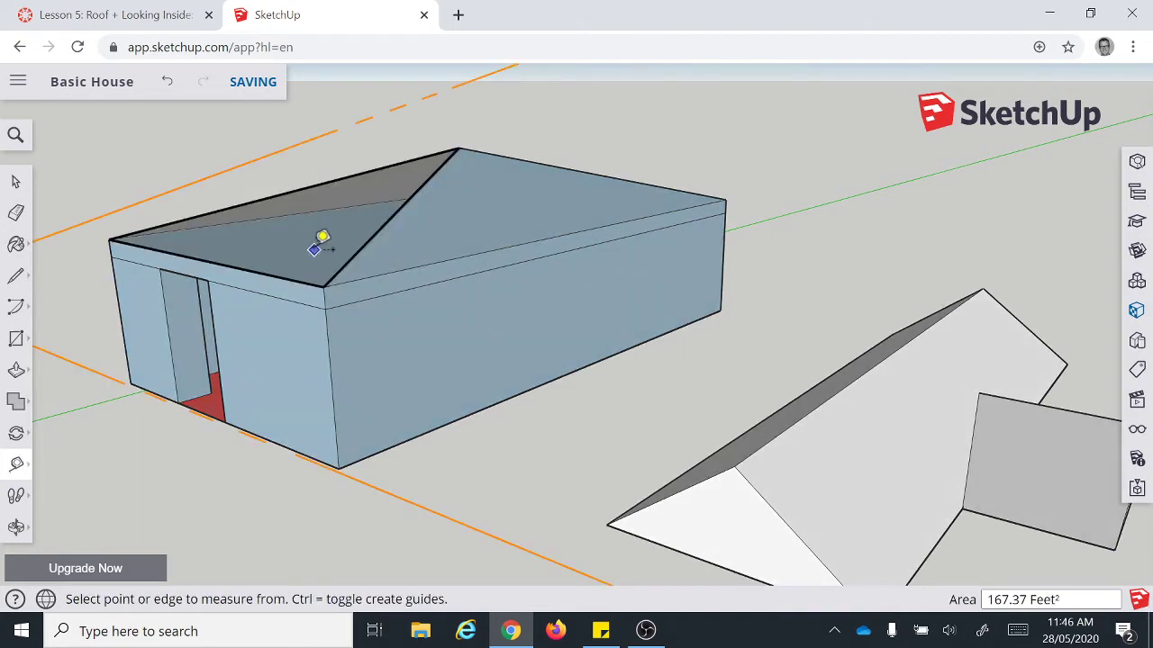
- Select the section plane and move it down through the house so it cuts through the roof and walls
scroll(455, 315, "down", 3)
scroll(600, 316, "down", 2)
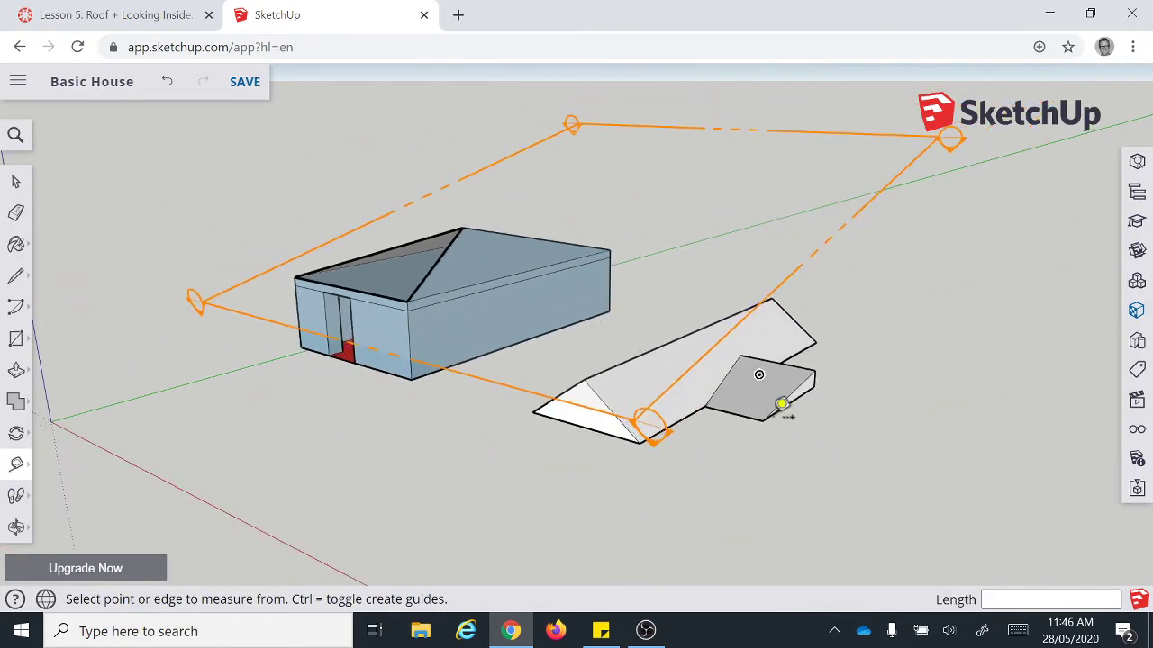
mouse_move(325, 327)
middle_mouse_down()
mouse_move(351, 387)
mouse_move(478, 404)
mouse_move(606, 392)
mouse_move(586, 288)
mouse_move(573, 327)
mouse_move(316, 291)
mouse_move(334, 330)
mouse_move(521, 320)
mouse_move(309, 327)
middle_mouse_up()
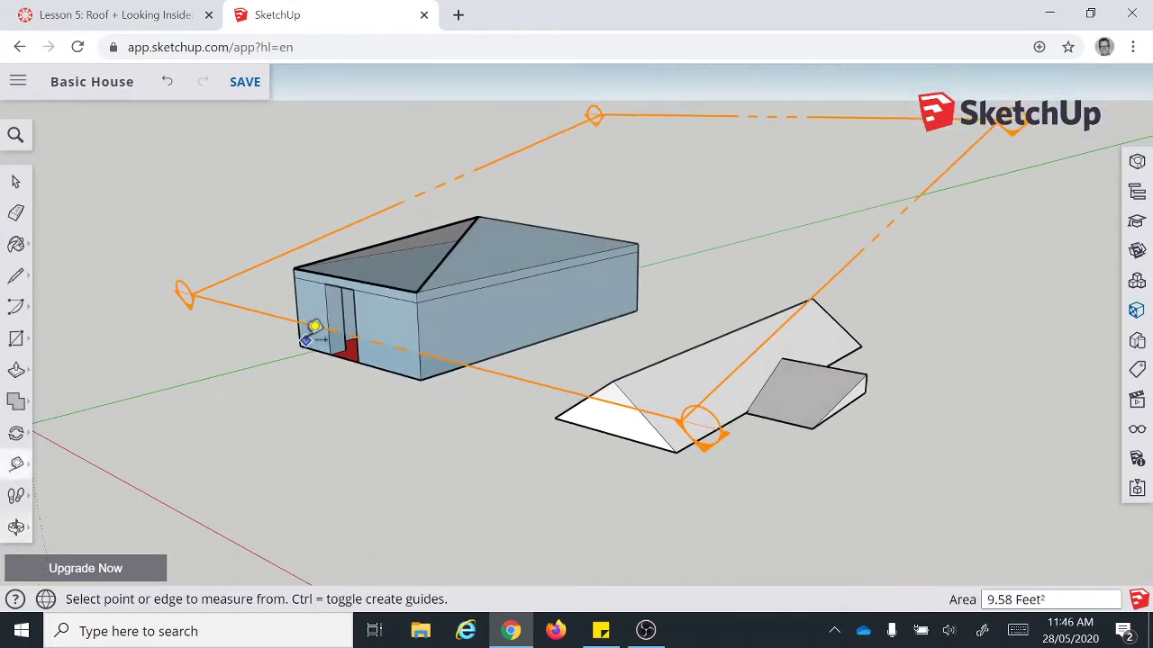
left_click(19, 184)
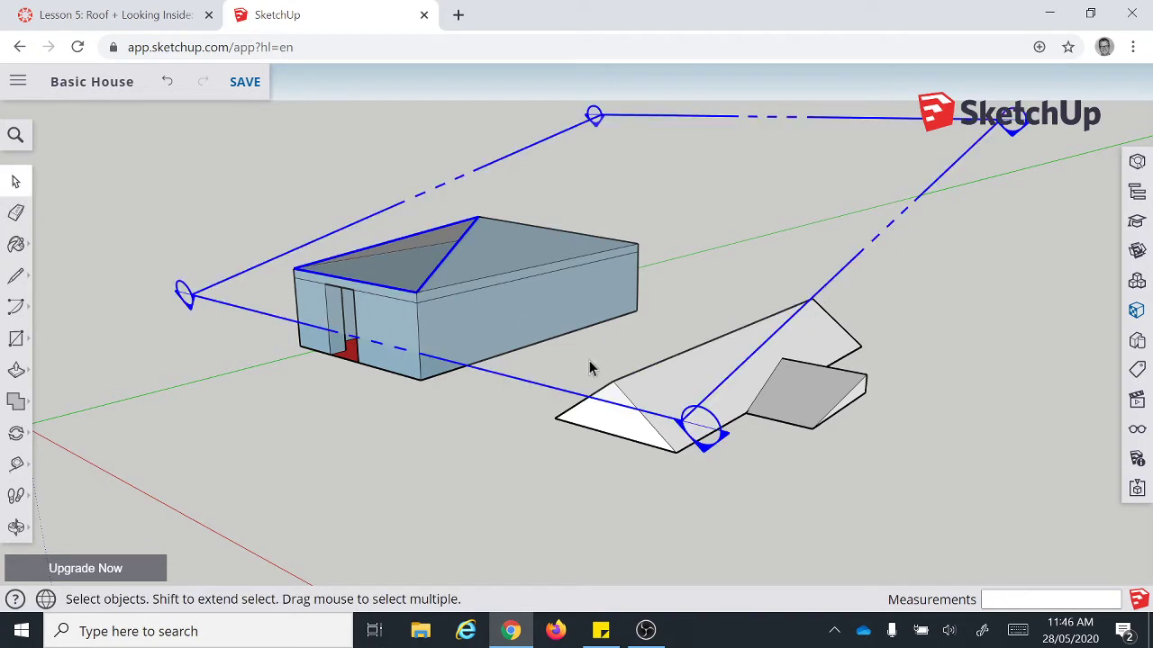
middle_click_drag(869, 428, 787, 432)
left_click(18, 438)
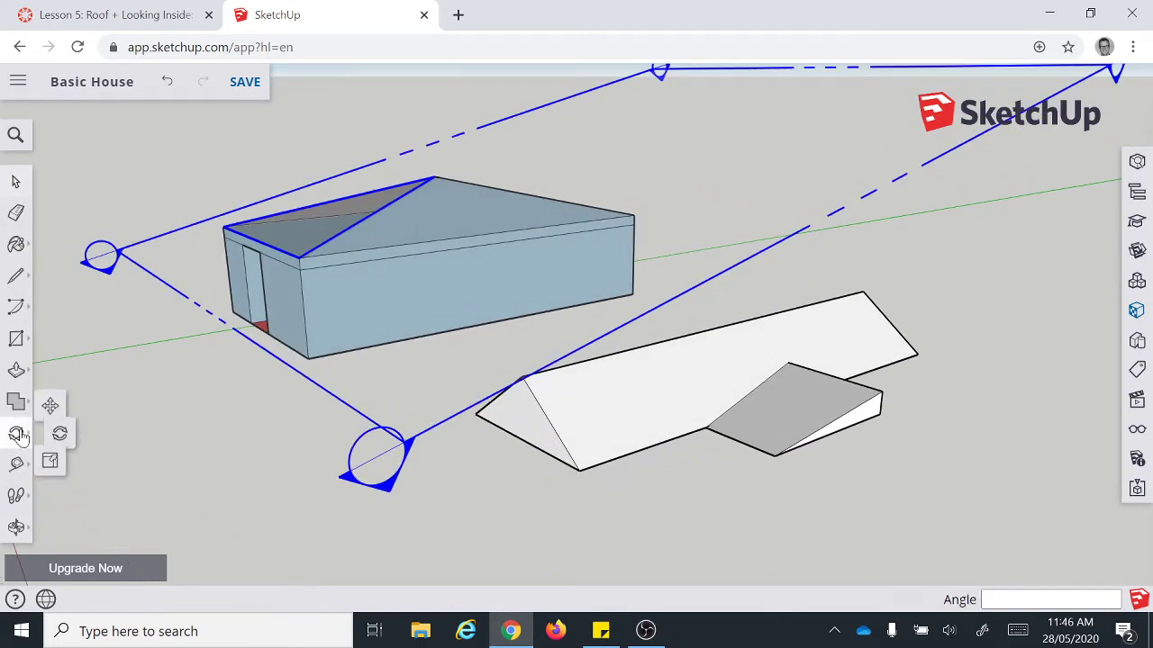
left_click(60, 393)
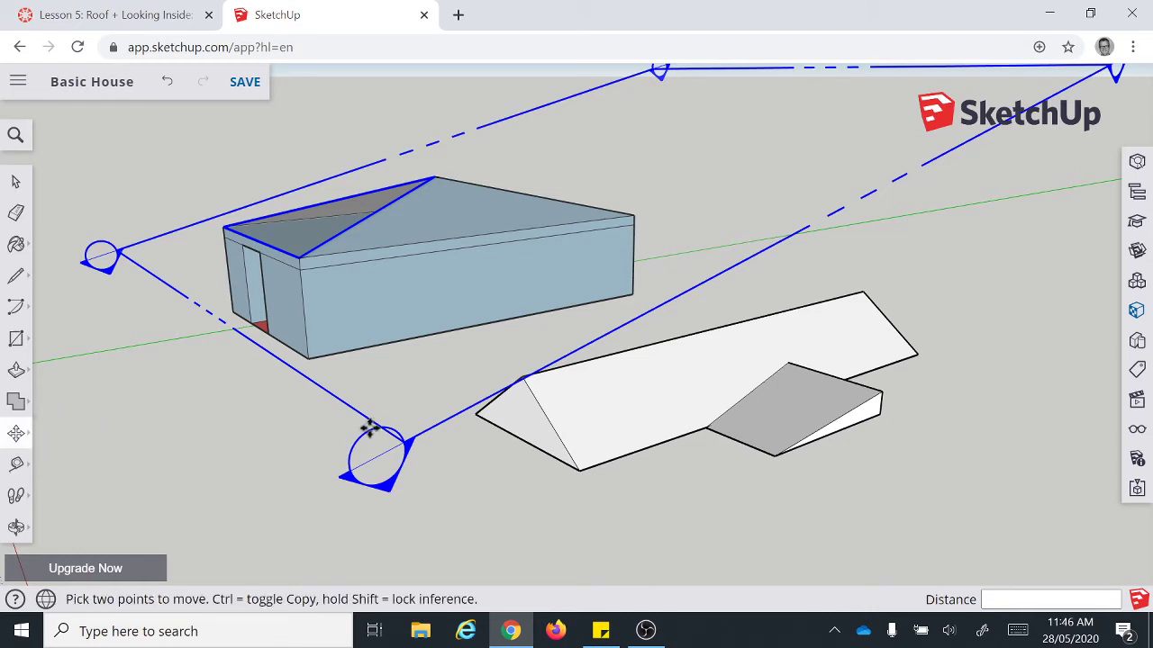
left_click(400, 447)
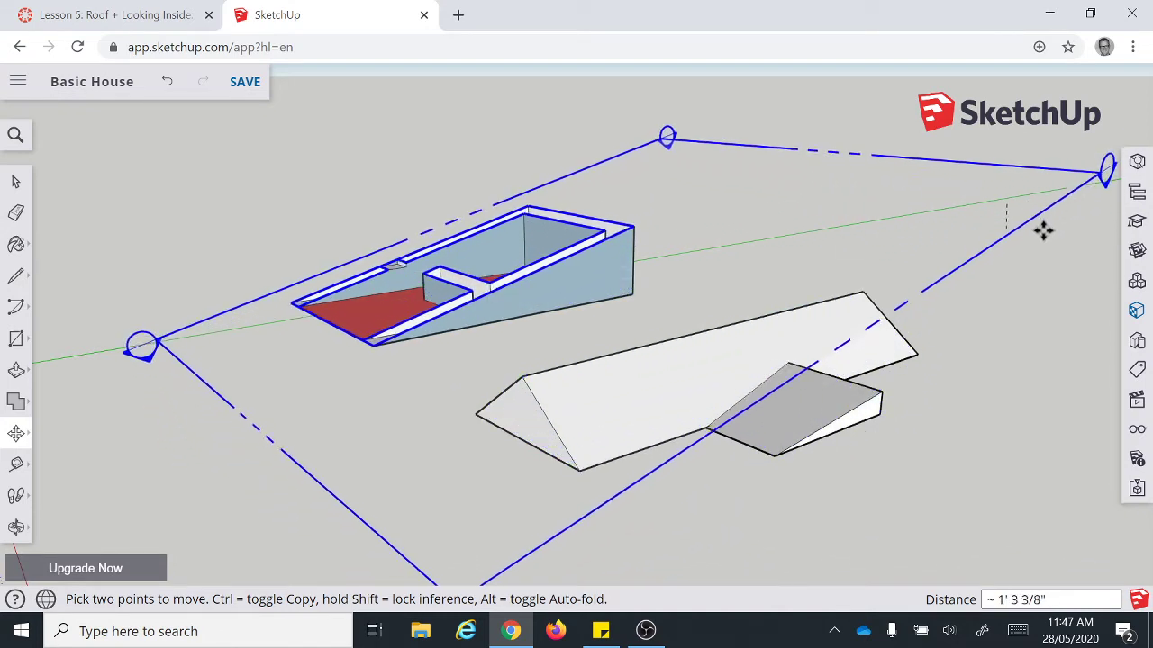
left_click(1037, 195)
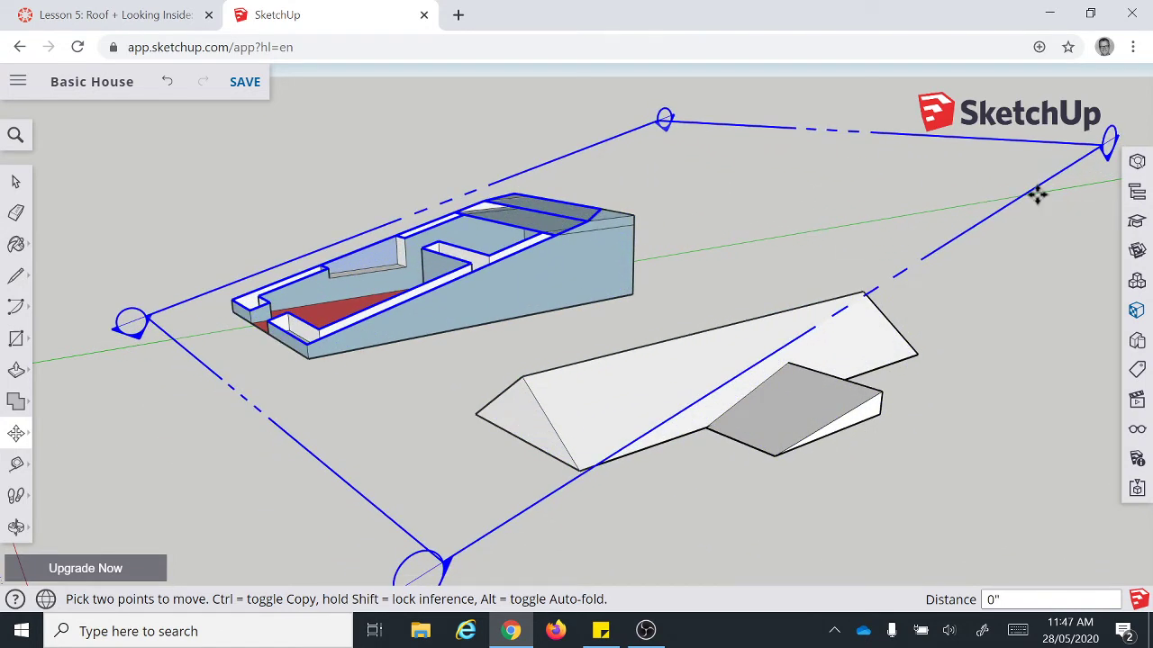
- Examine the house interior through the section cut, looking at the internal wall, floor and openings from several sides
middle_click_drag(186, 232, 590, 312)
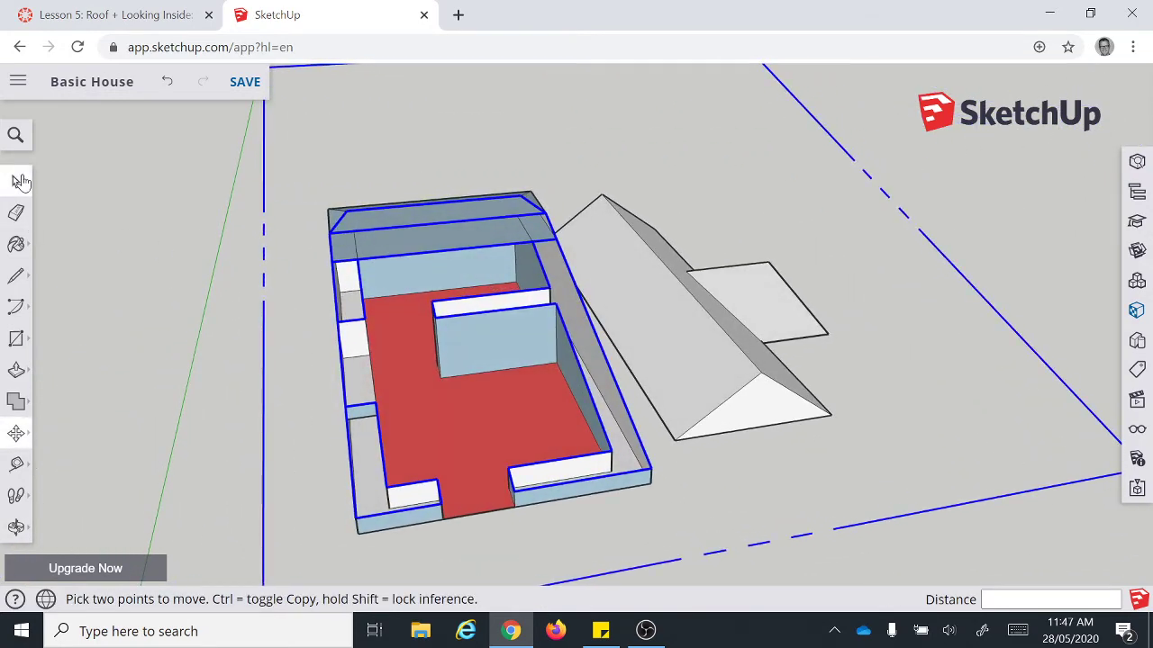
left_click(16, 182)
left_click(488, 374)
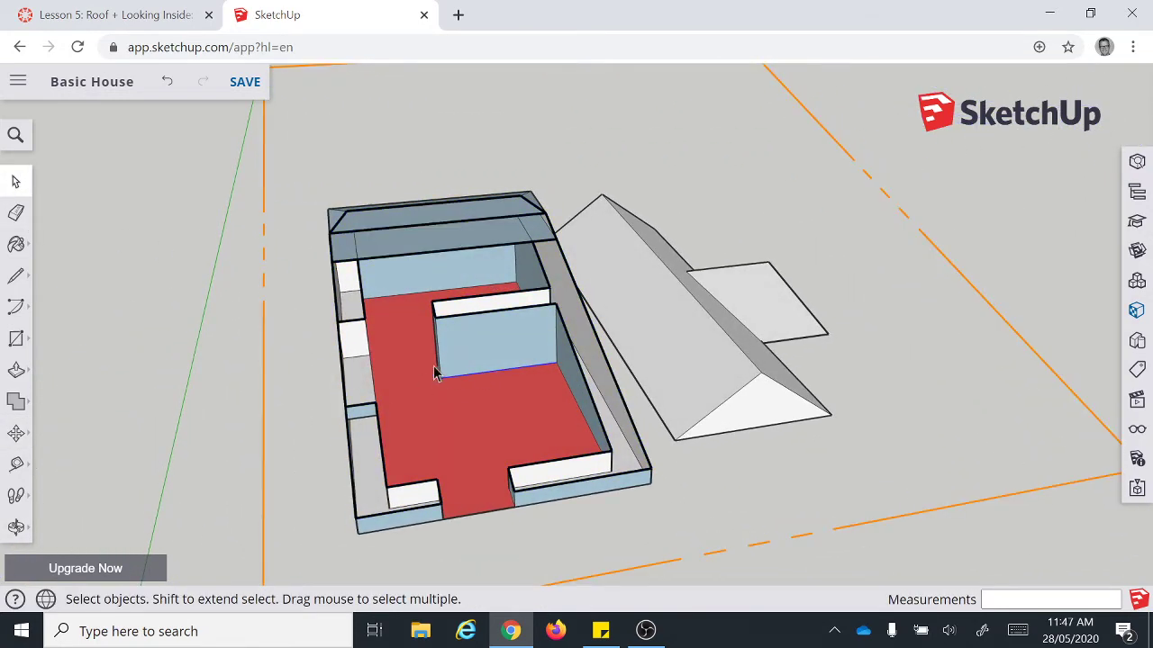
scroll(445, 369, "up", 3)
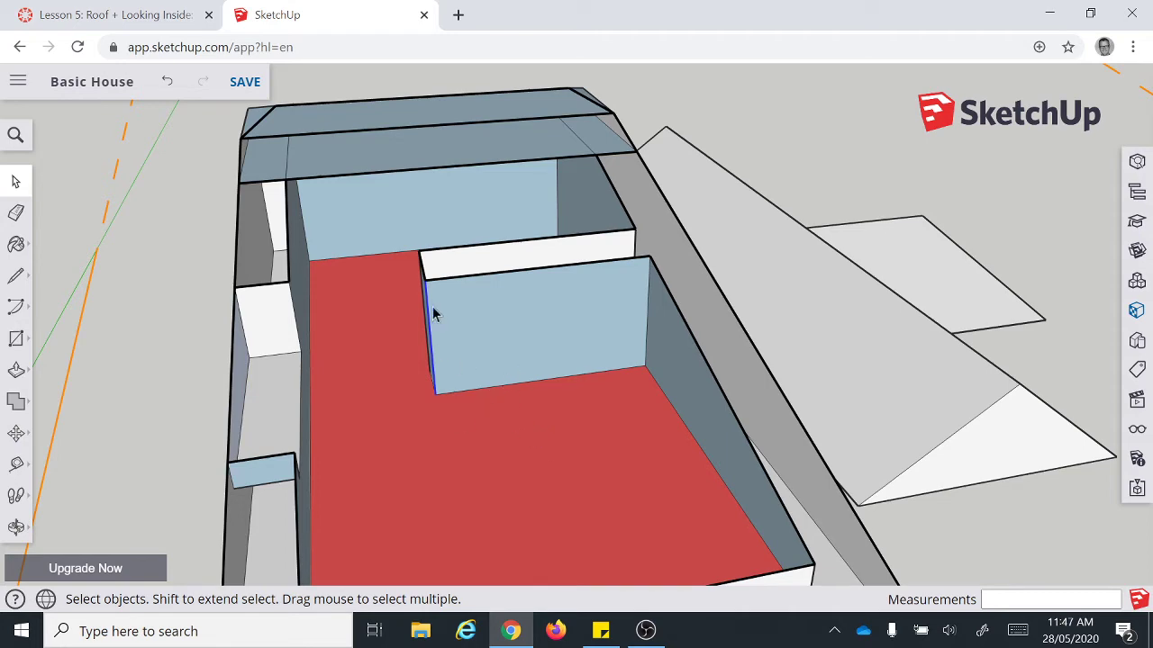
middle_click_drag(599, 340, 506, 329)
scroll(505, 331, "down", 5)
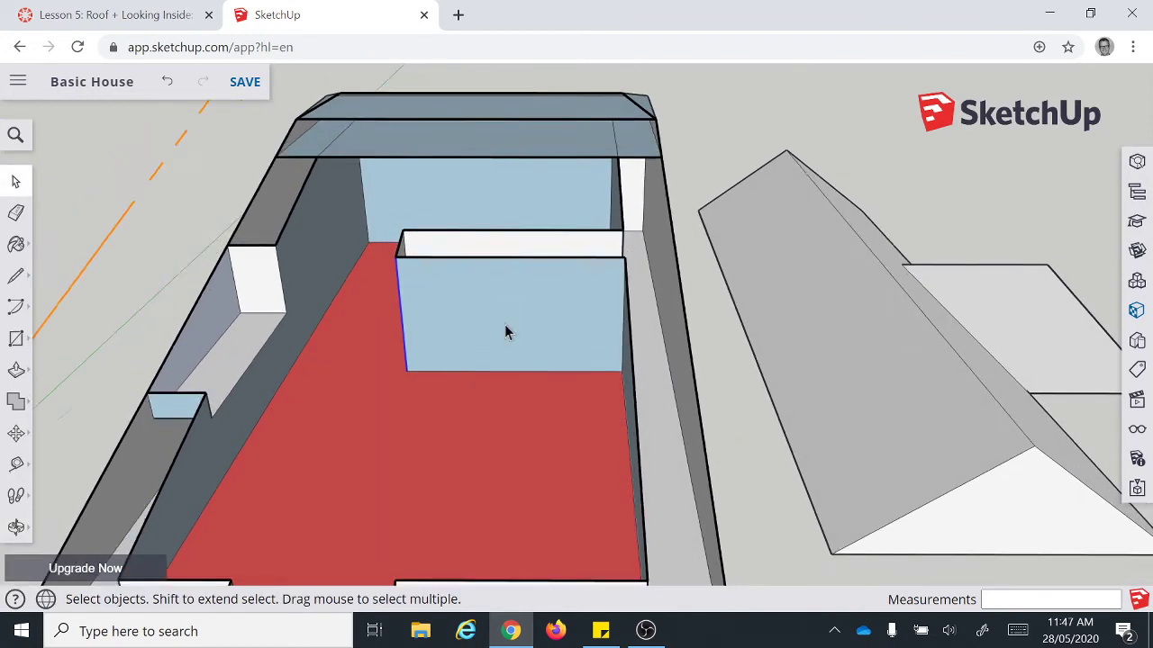
middle_click_drag(662, 369, 494, 330)
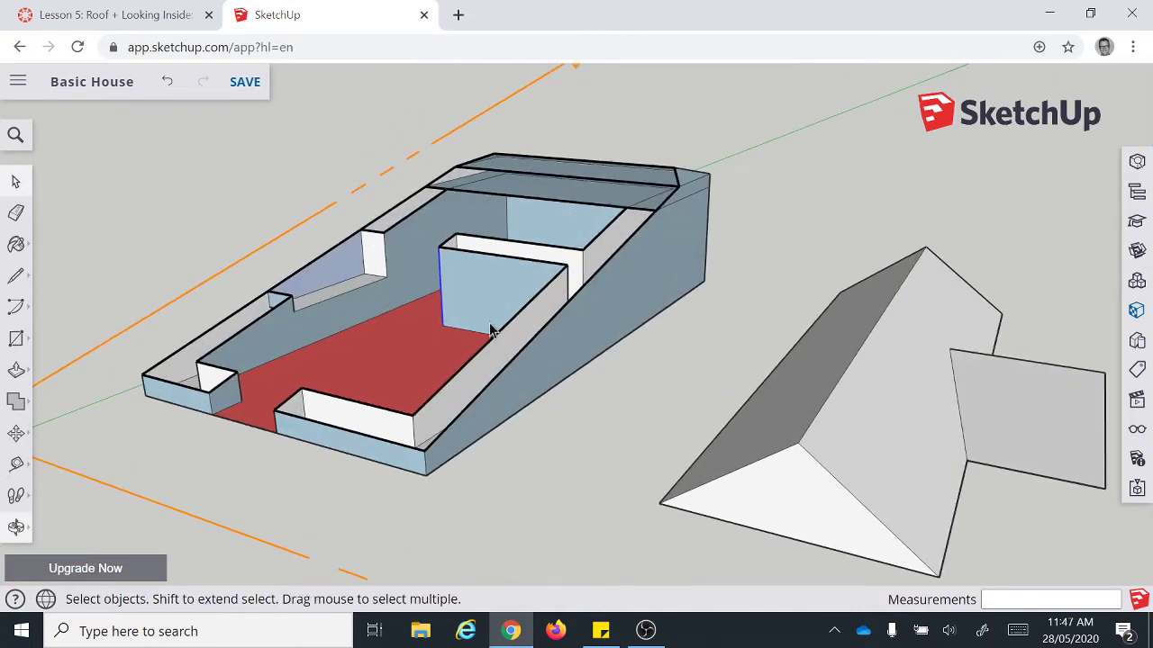
scroll(499, 329, "down", 4)
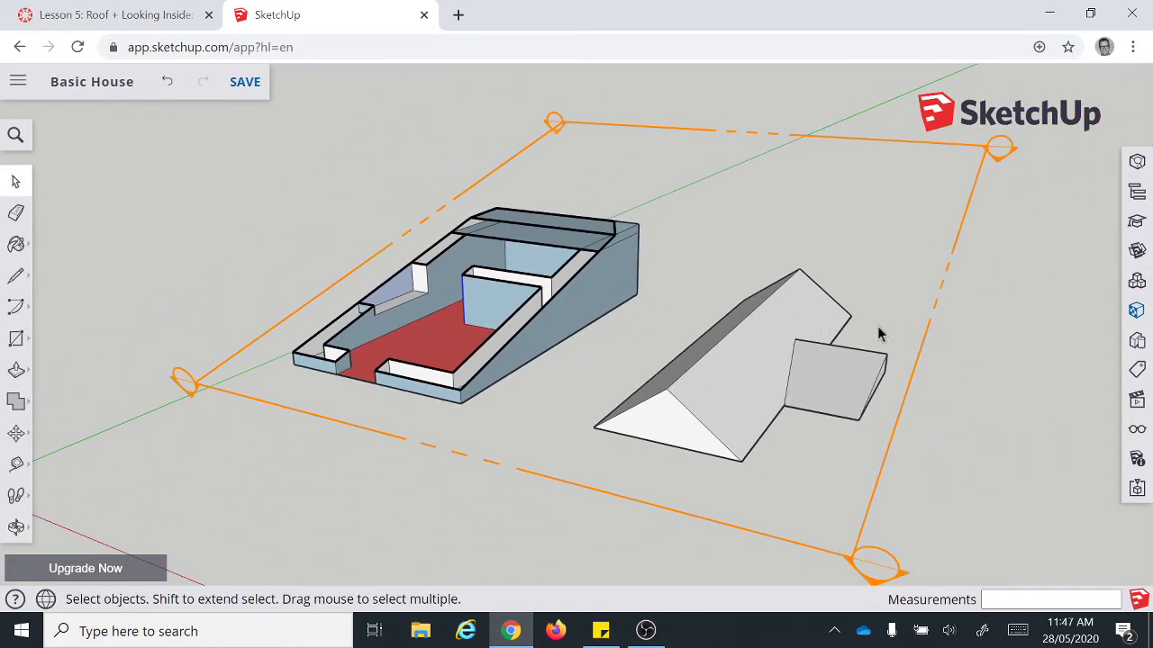
left_click(15, 440)
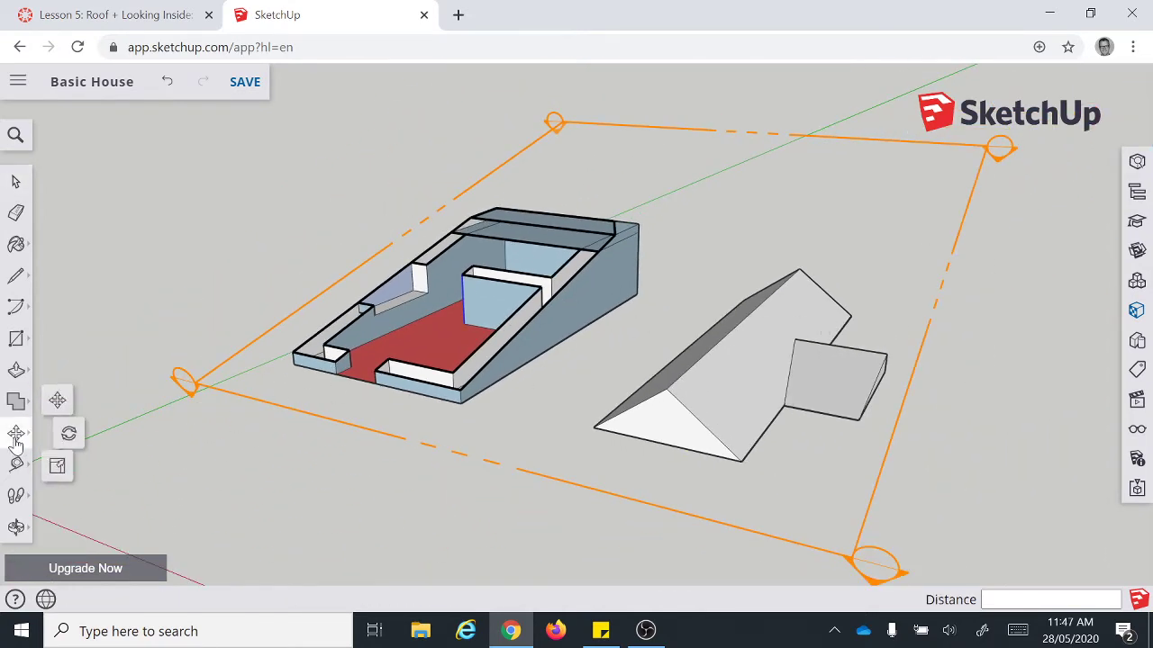
left_click(73, 439)
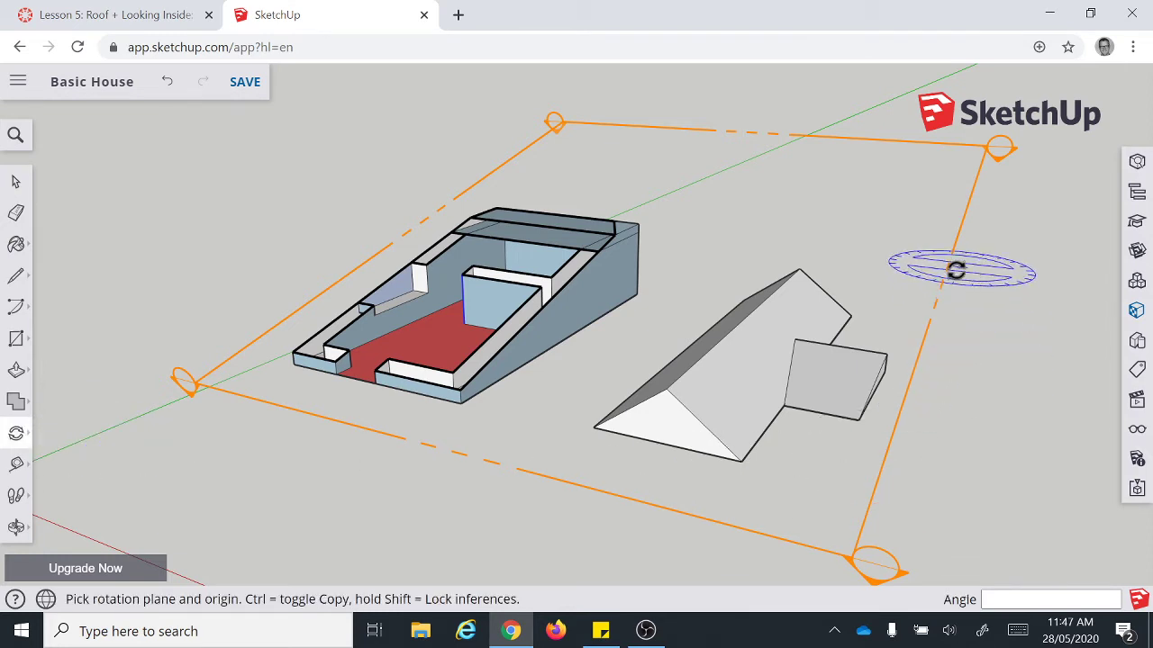
left_click(15, 181)
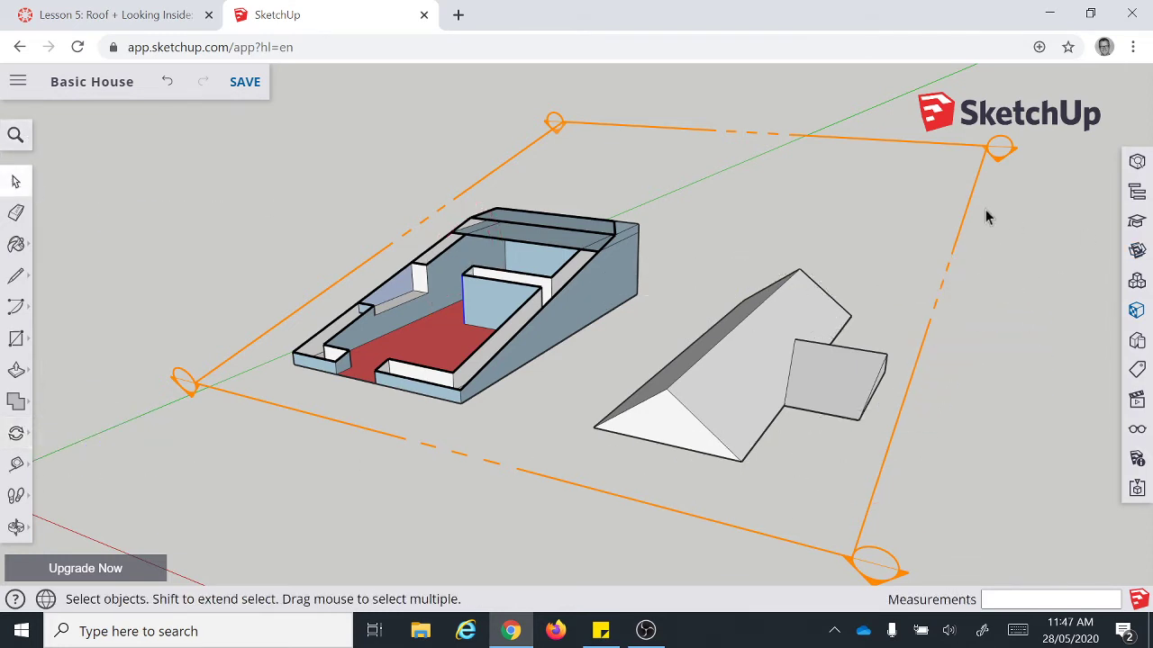
- Try to rotate the selected section plane about a point on the neighbouring gable model's sloped face
left_click(968, 211)
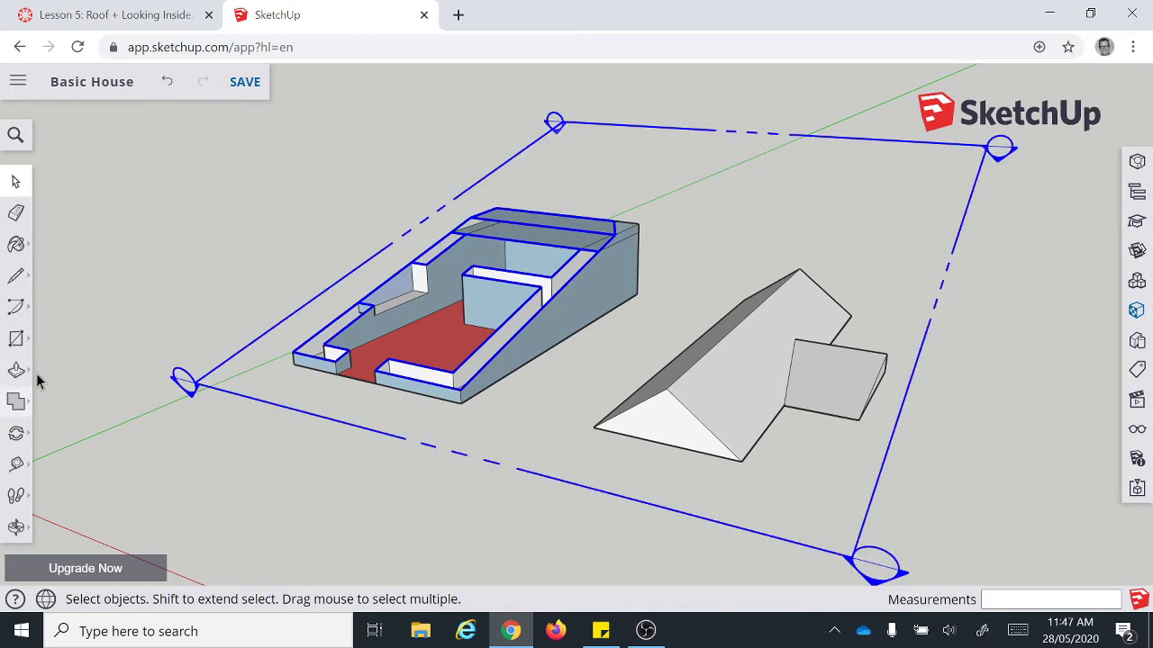
left_click(16, 434)
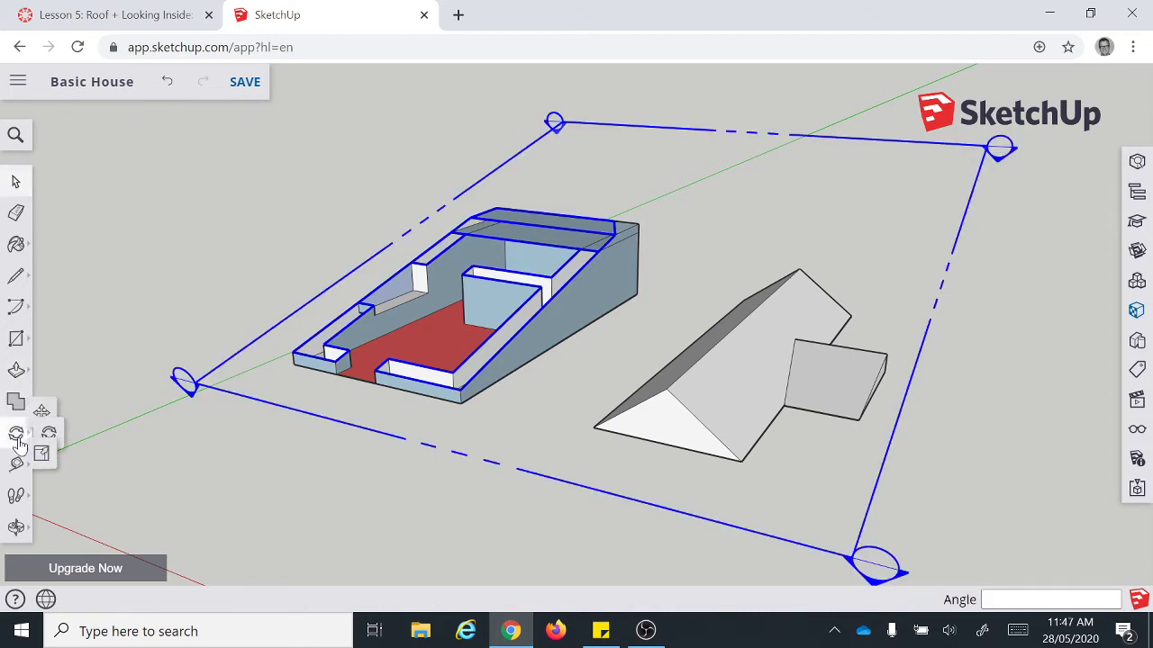
left_click(73, 433)
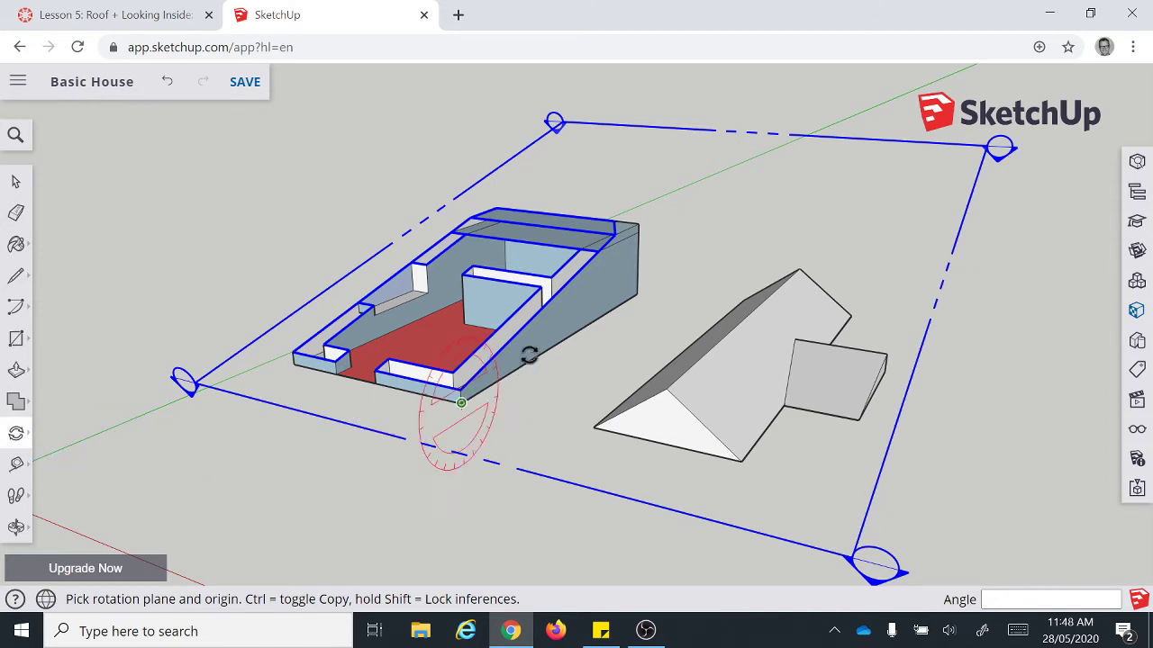
left_click(747, 349)
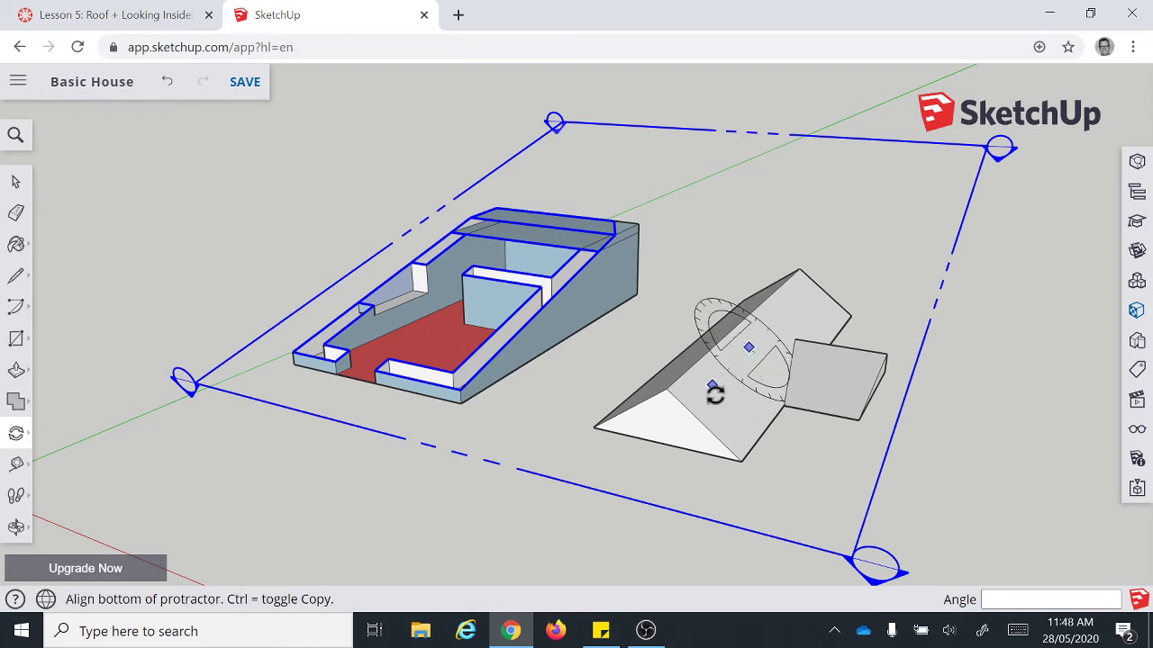
left_click(712, 386)
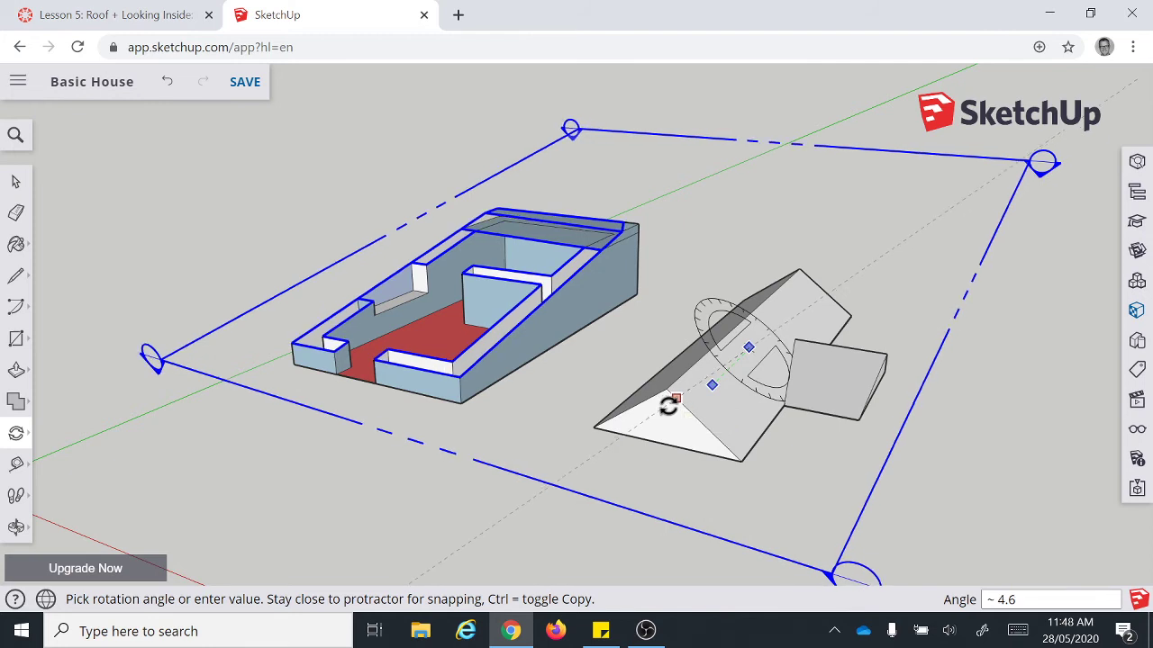
key("Escape")
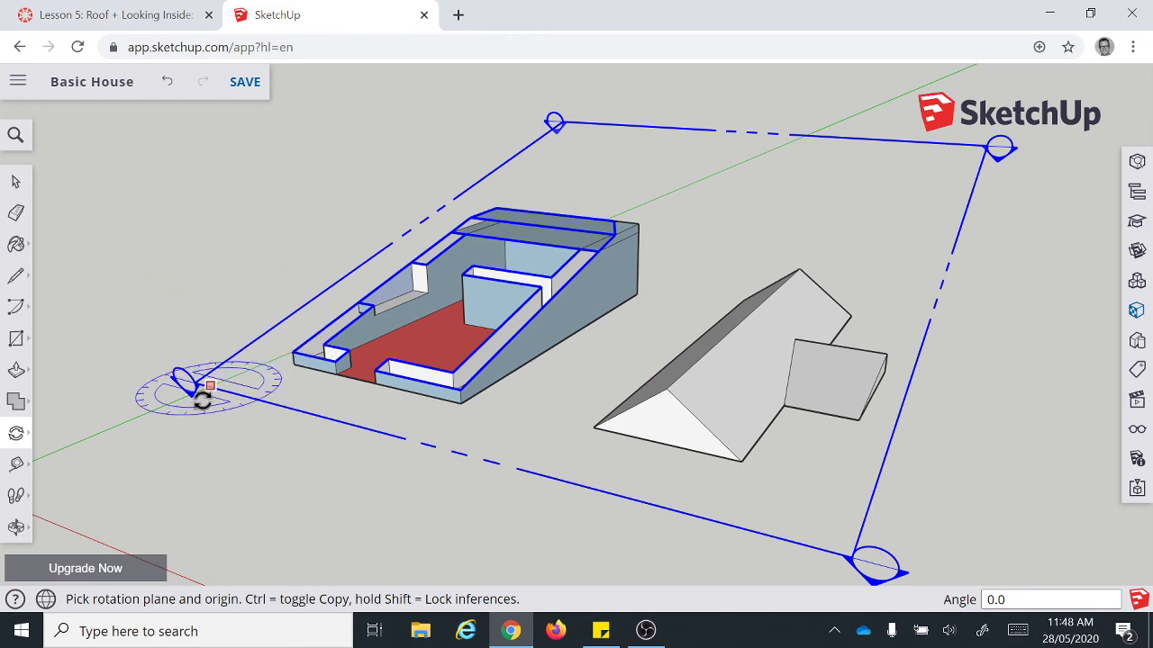
- Delete the section plane from the model
left_click(17, 183)
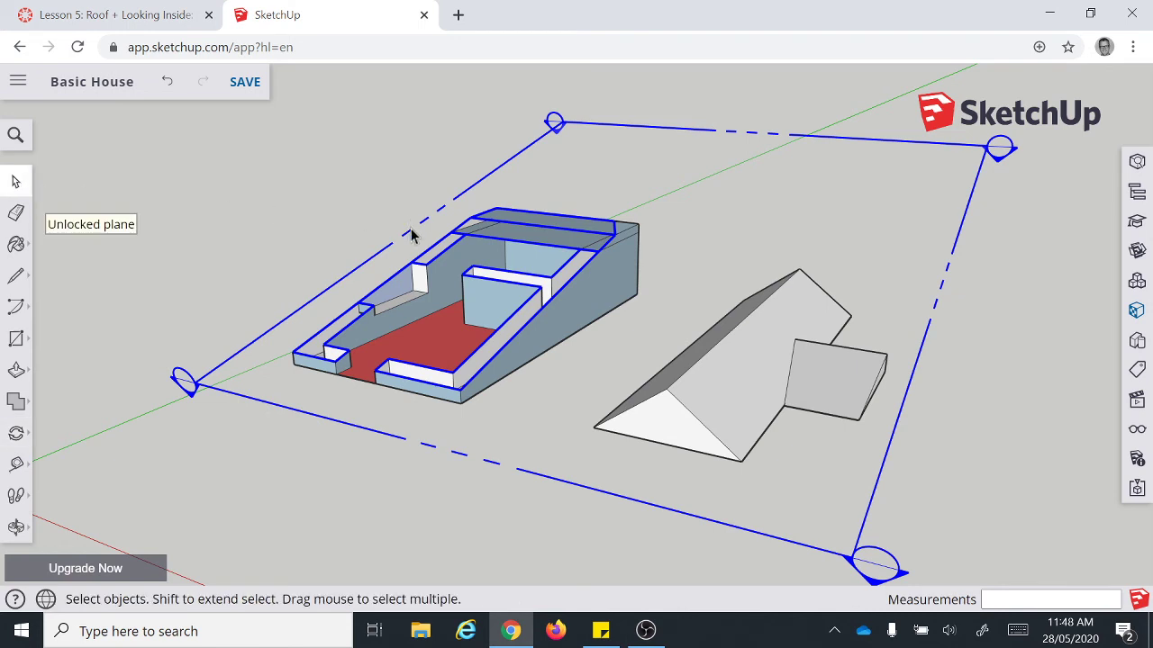
key("Delete")
middle_click_drag(509, 362, 445, 411)
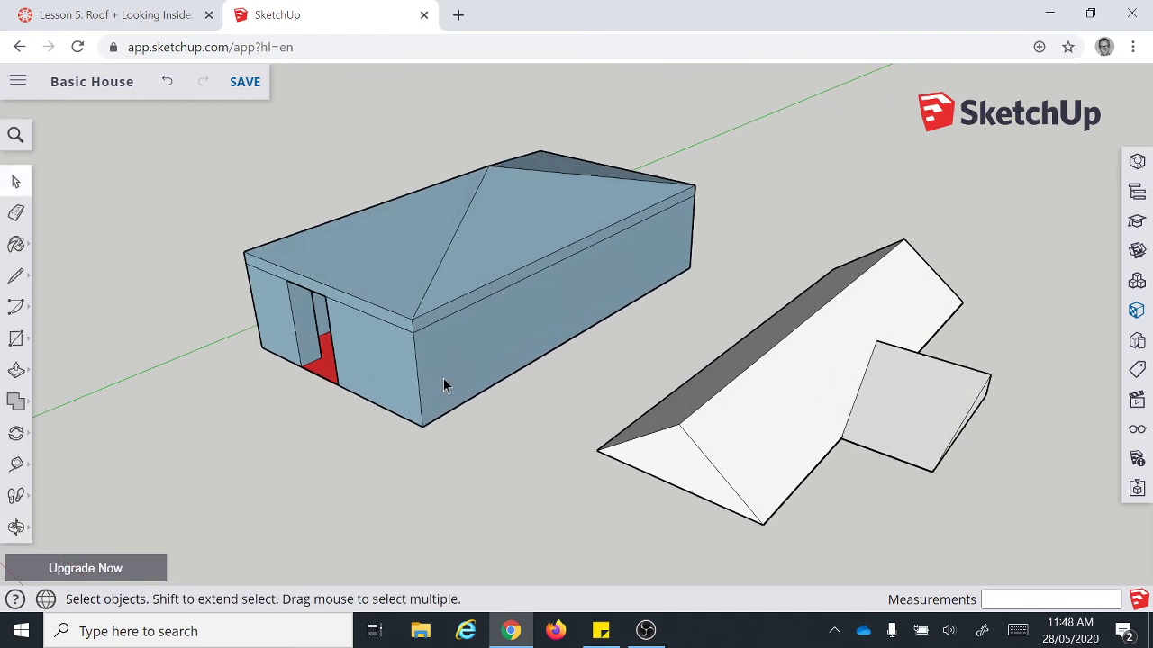